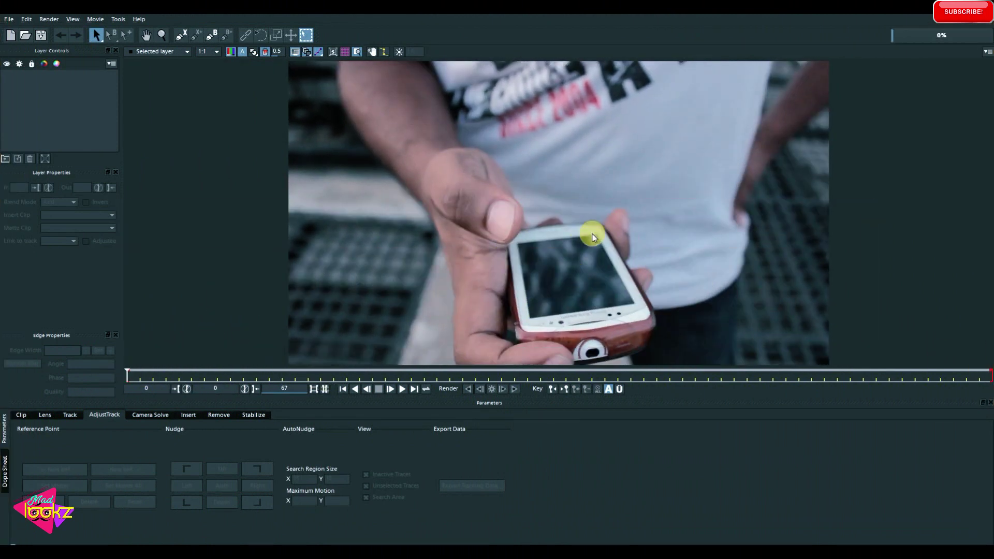
Preview the phone's motion, then outline the phone with a test X-Spline shape.
mouse_move(465, 376)
left_mouse_down()
mouse_move(446, 375)
mouse_move(849, 375)
left_mouse_up()
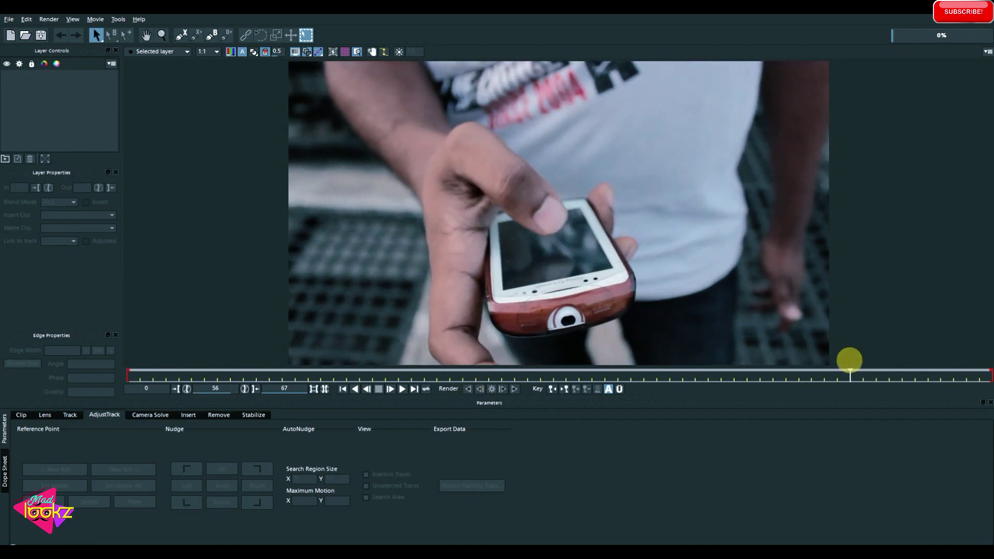
mouse_move(711, 375)
left_mouse_down()
mouse_move(501, 389)
mouse_move(6, 391)
left_mouse_up()
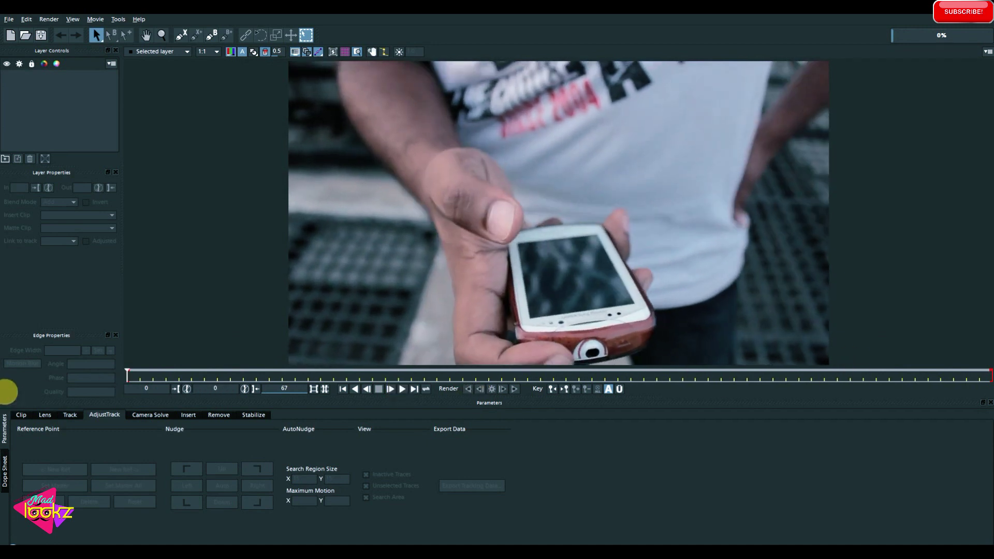
left_click(181, 35)
left_click(509, 223)
left_click(514, 240)
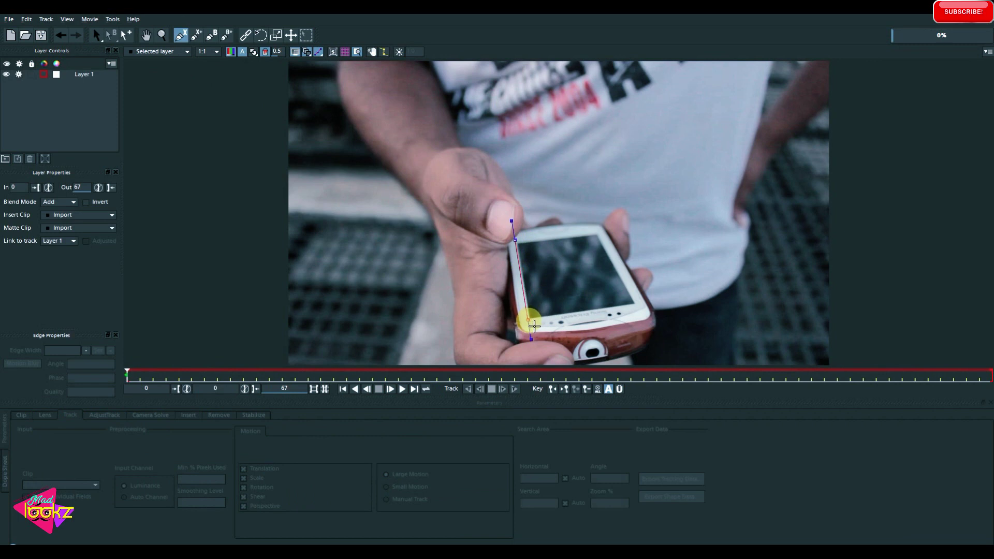
right_click(581, 227)
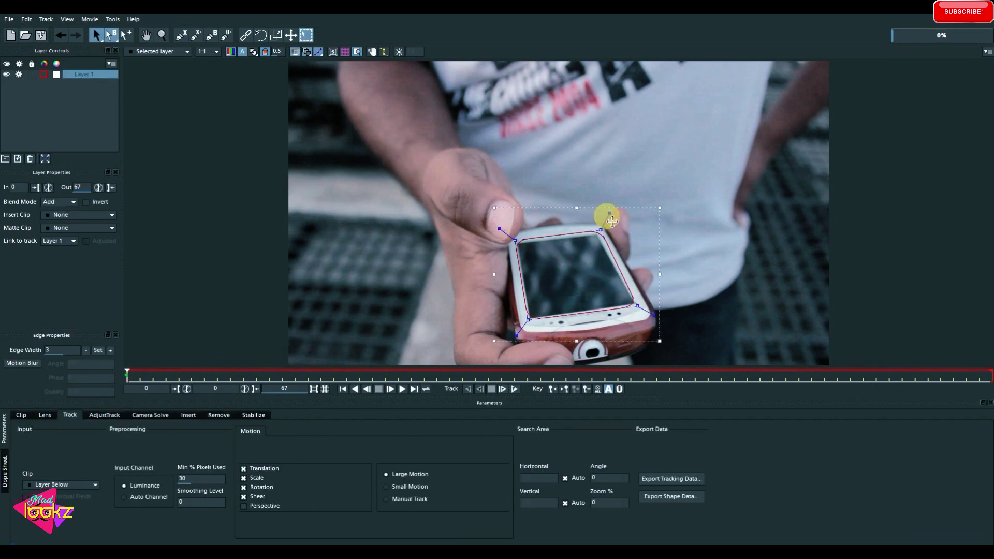
Reshape the test outline, trial-track it briefly, then delete the test layer.
left_click_drag(505, 234, 473, 215)
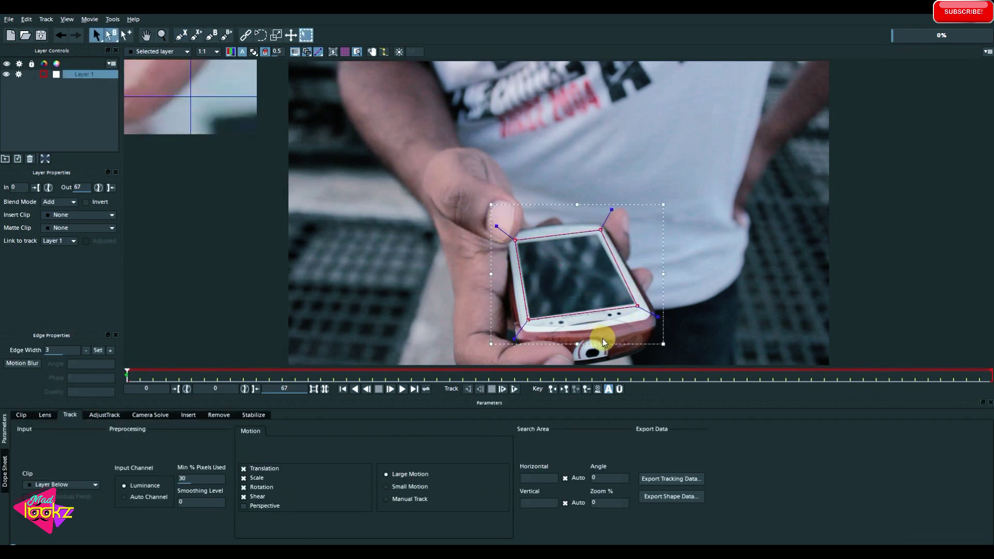
left_click(511, 389)
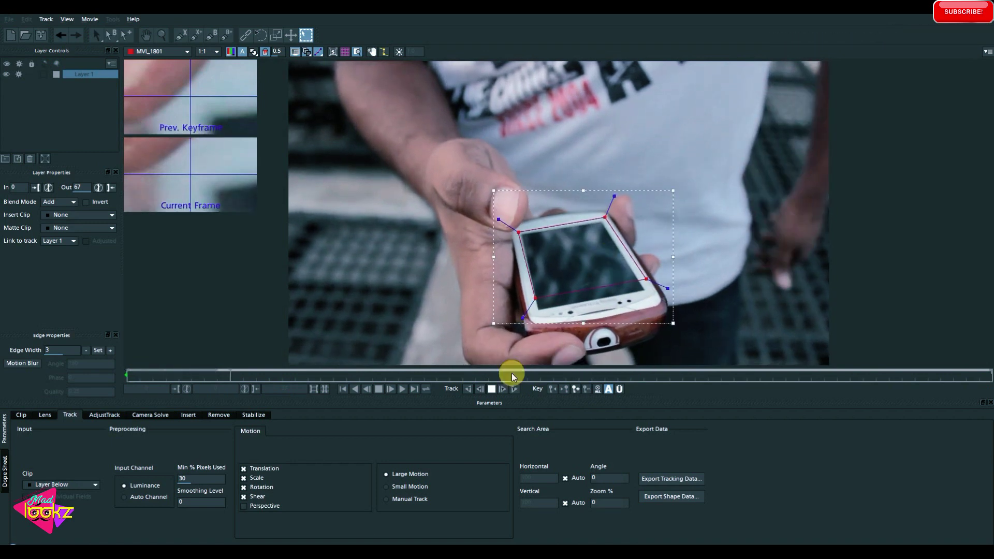
key("Escape")
left_click_drag(281, 373, 127, 373)
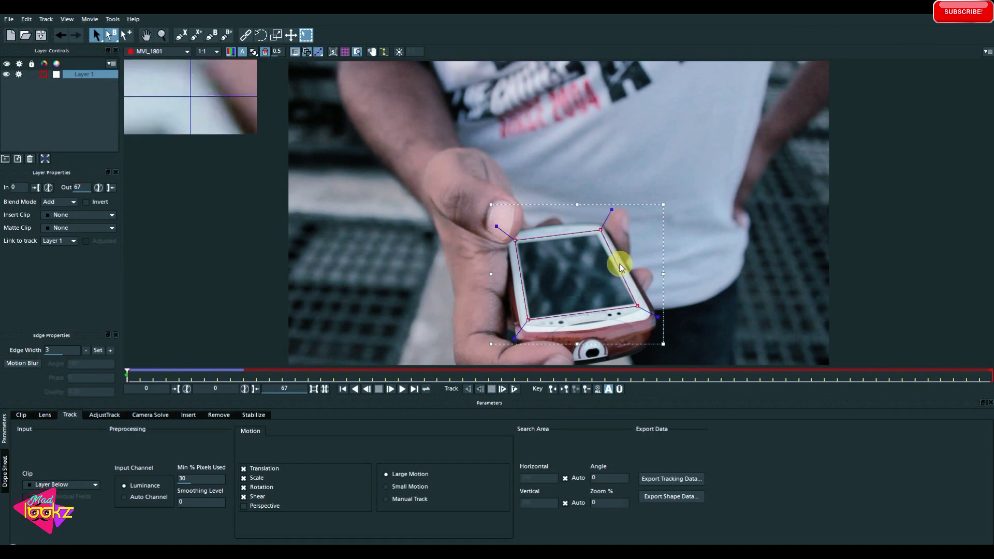
key("Delete")
Draw a new X-Spline outline around the phone and track it forward through the clip.
left_click(180, 35)
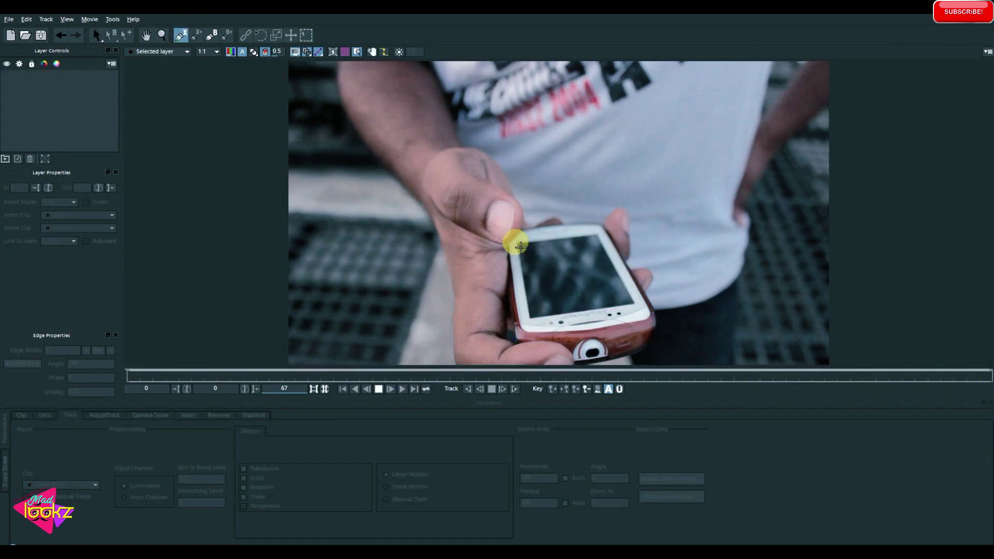
left_click(513, 241)
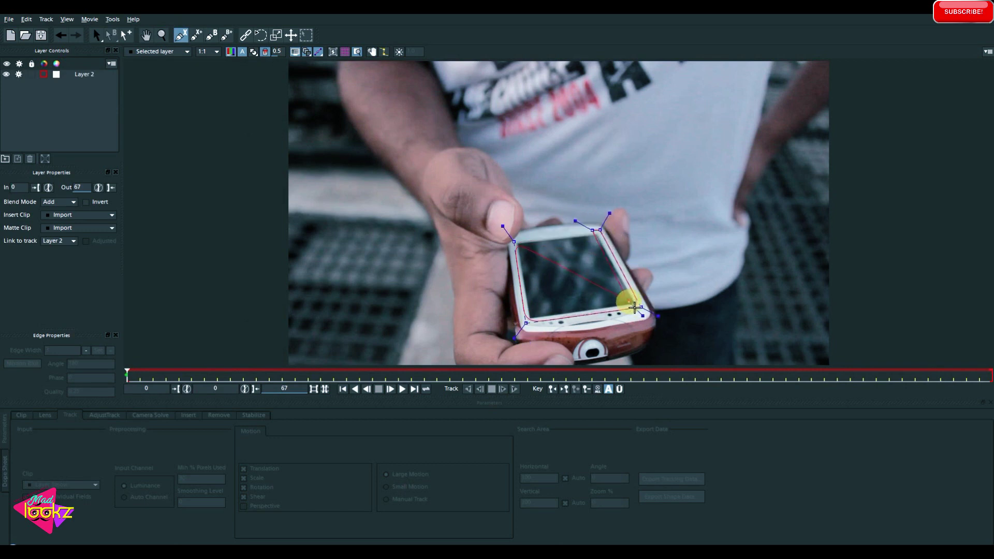
right_click(525, 242)
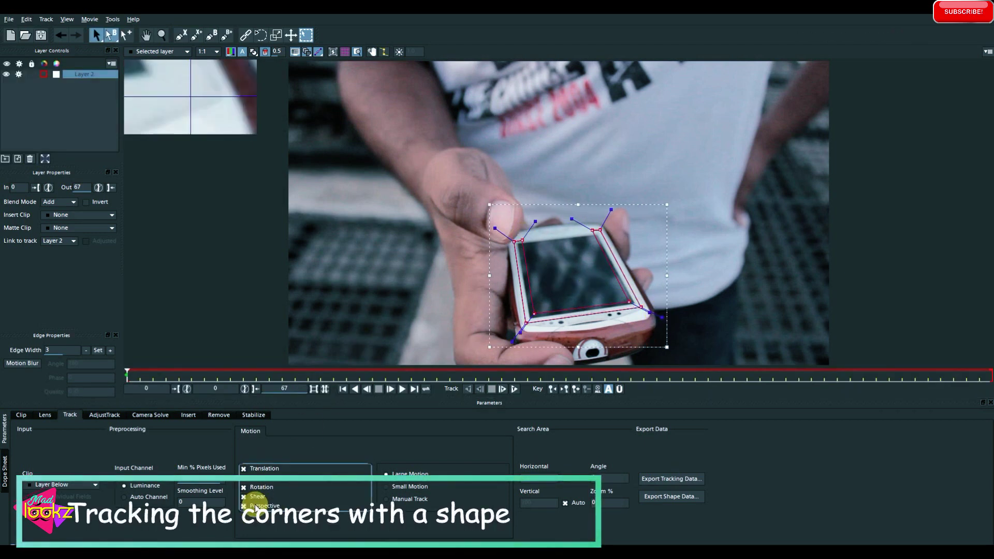
left_click(514, 389)
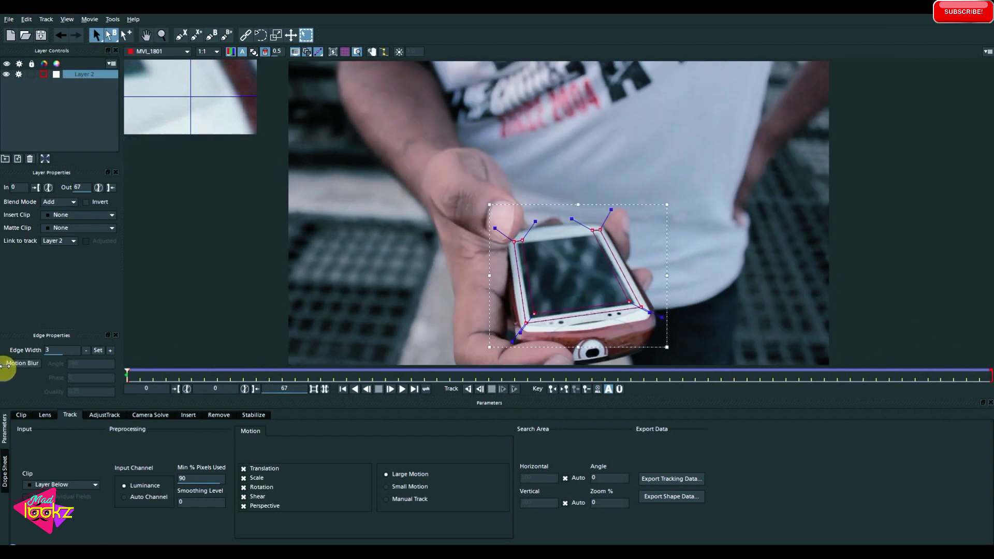
Show the planar surface and drag its corners onto the phone screen's corners, checking a later frame.
left_click(357, 52)
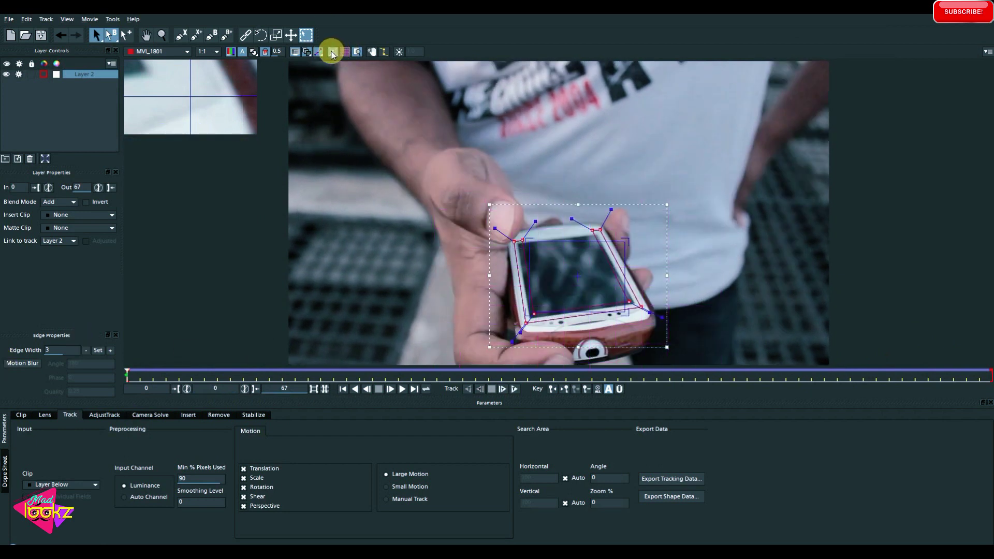
scroll(609, 238, "up", 2)
scroll(606, 229, "up", 2)
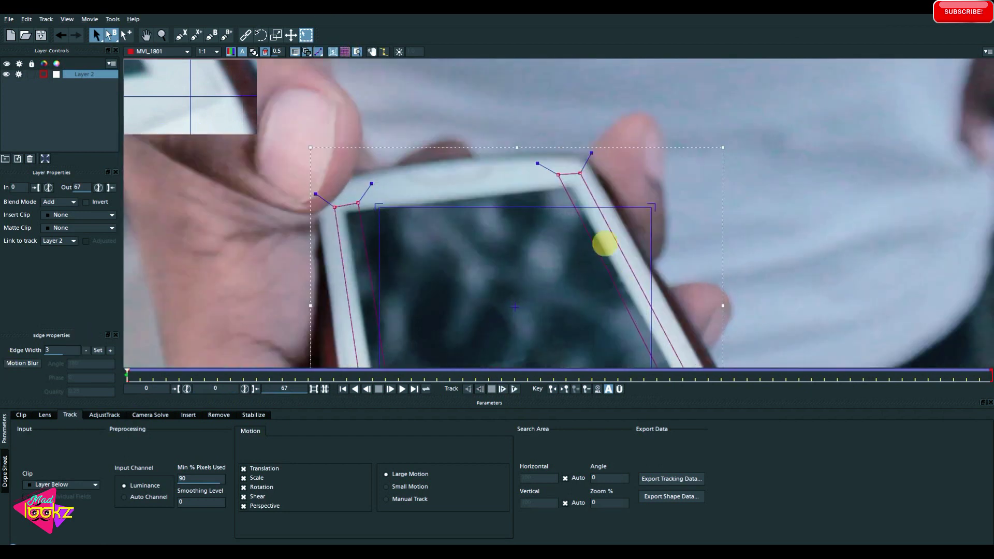
scroll(604, 240, "up", 2)
left_click_drag(398, 334, 394, 339)
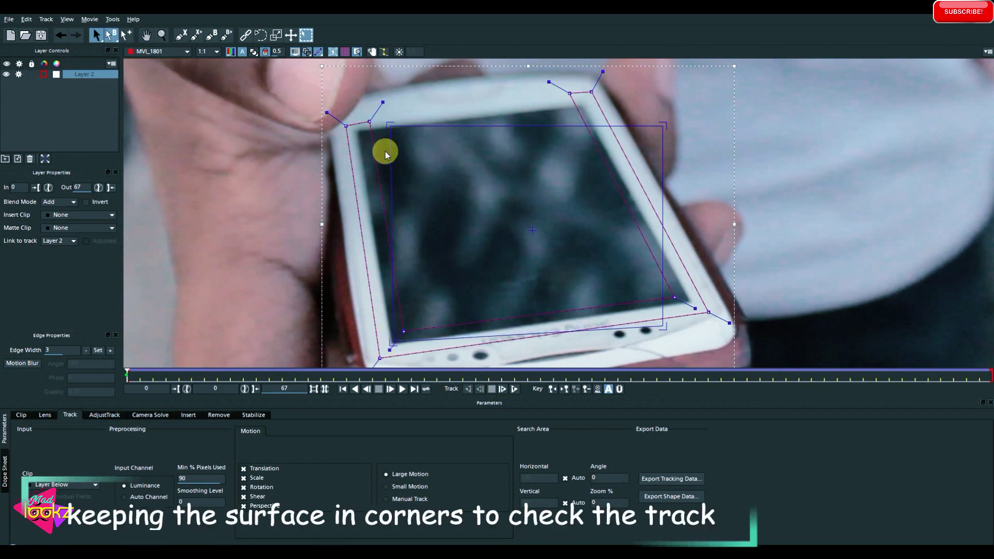
left_click_drag(387, 126, 367, 132)
left_click_drag(662, 125, 584, 107)
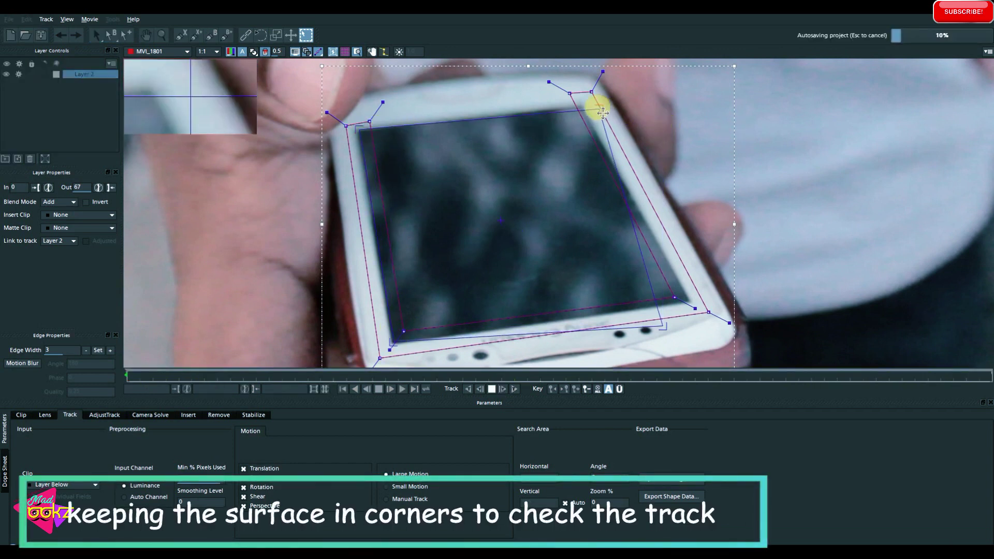
left_click_drag(662, 333, 693, 301)
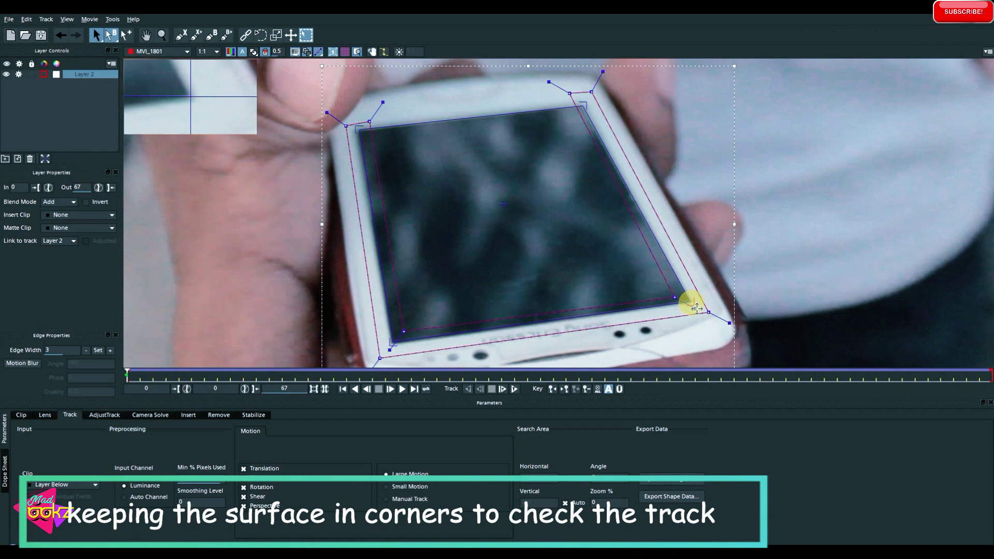
left_click_drag(360, 128, 359, 129)
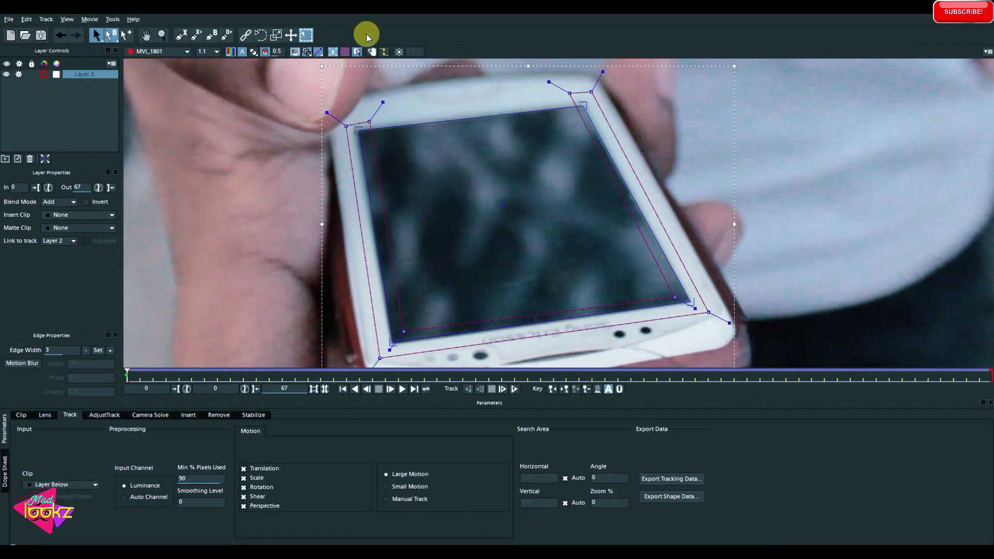
mouse_move(129, 376)
left_mouse_down()
mouse_move(393, 378)
mouse_move(577, 355)
mouse_move(733, 373)
mouse_move(869, 346)
mouse_move(133, 398)
mouse_move(166, 382)
mouse_move(683, 382)
mouse_move(516, 367)
mouse_move(83, 367)
mouse_move(215, 373)
mouse_move(970, 346)
mouse_move(573, 125)
left_mouse_up()
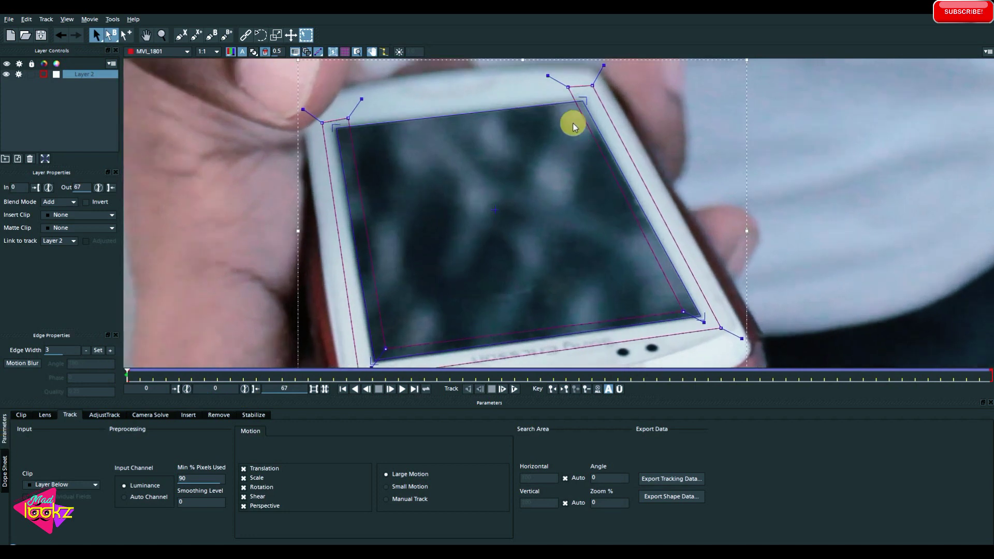
scroll(572, 126, "up", 1)
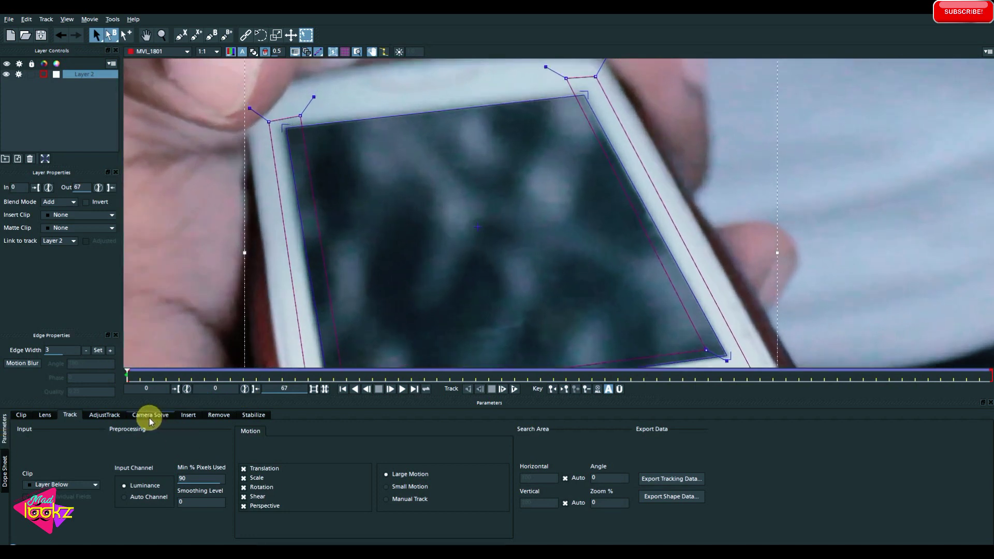
Set all surface corners as AdjustTrack reference points and nudge the top-right corner onto the screen.
left_click(120, 416)
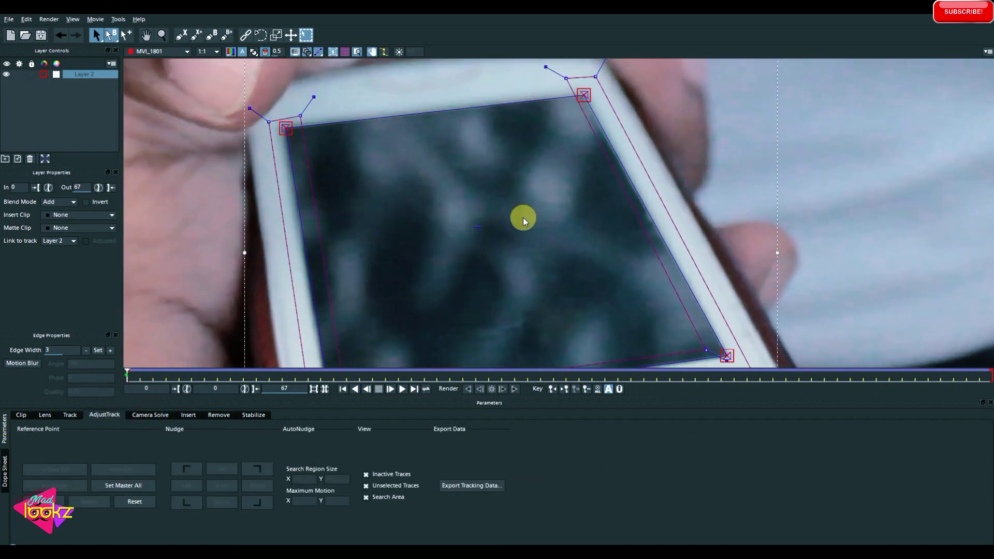
scroll(582, 262, "down", 2)
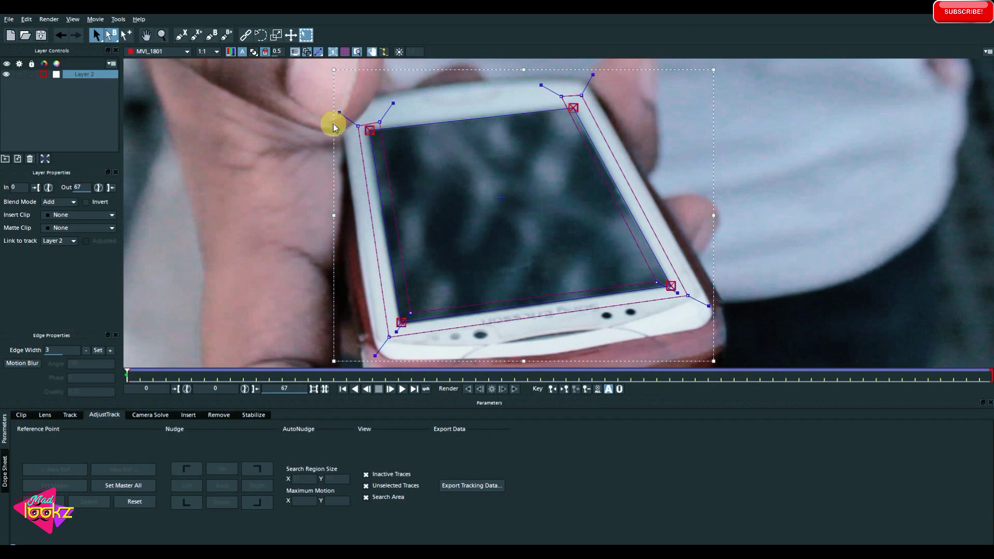
mouse_move(133, 378)
left_mouse_down()
mouse_move(256, 379)
mouse_move(172, 388)
mouse_move(350, 380)
mouse_move(284, 381)
left_mouse_up()
left_click(371, 155)
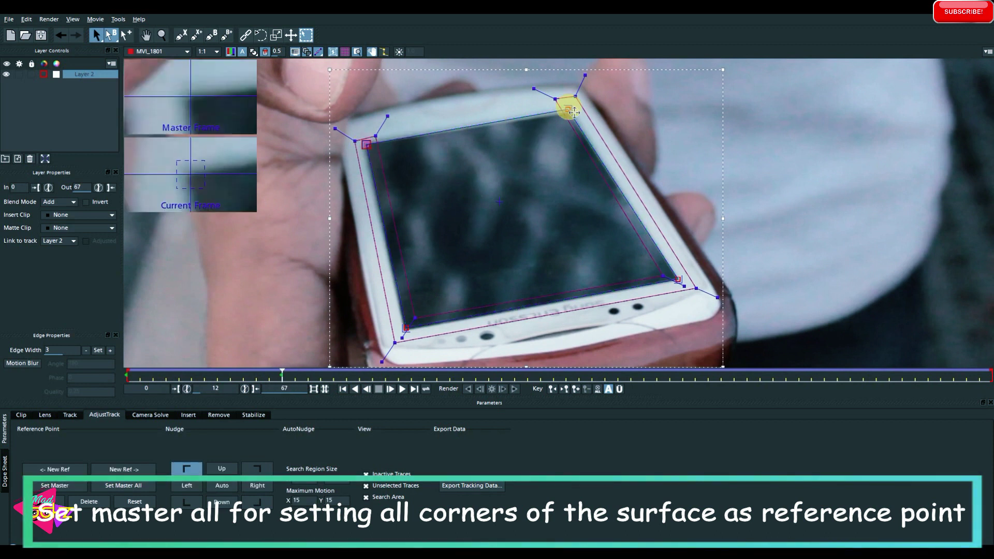
left_click_drag(570, 104, 556, 120)
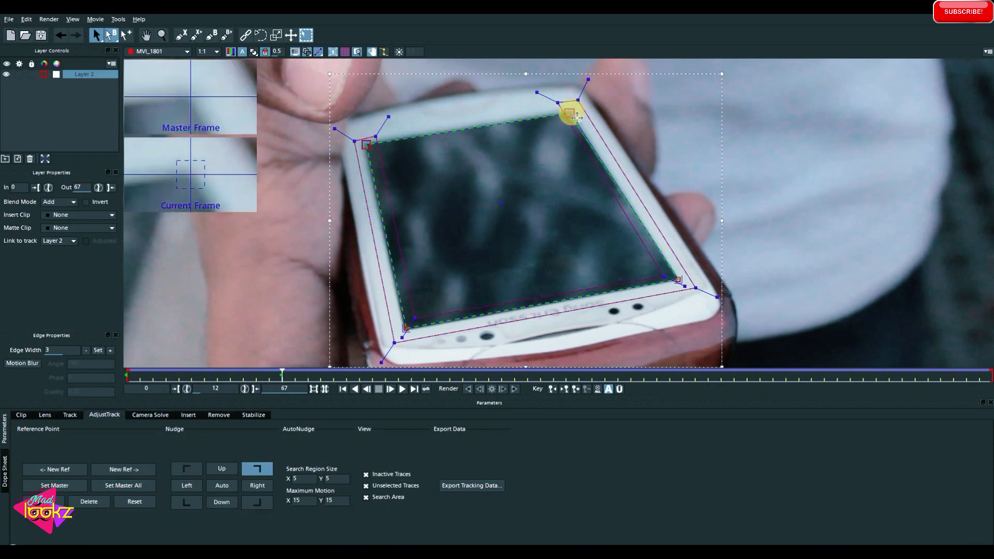
Check the top-left corner's alignment at frames 0, 12 and 23.
mouse_move(284, 379)
left_mouse_down()
mouse_move(695, 355)
mouse_move(676, 361)
left_mouse_up()
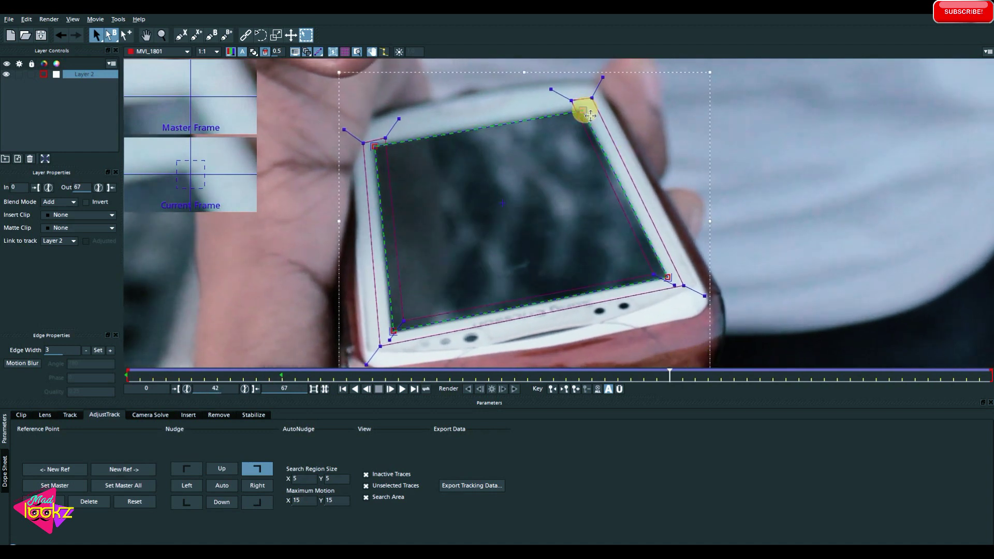
scroll(588, 113, "up", 2)
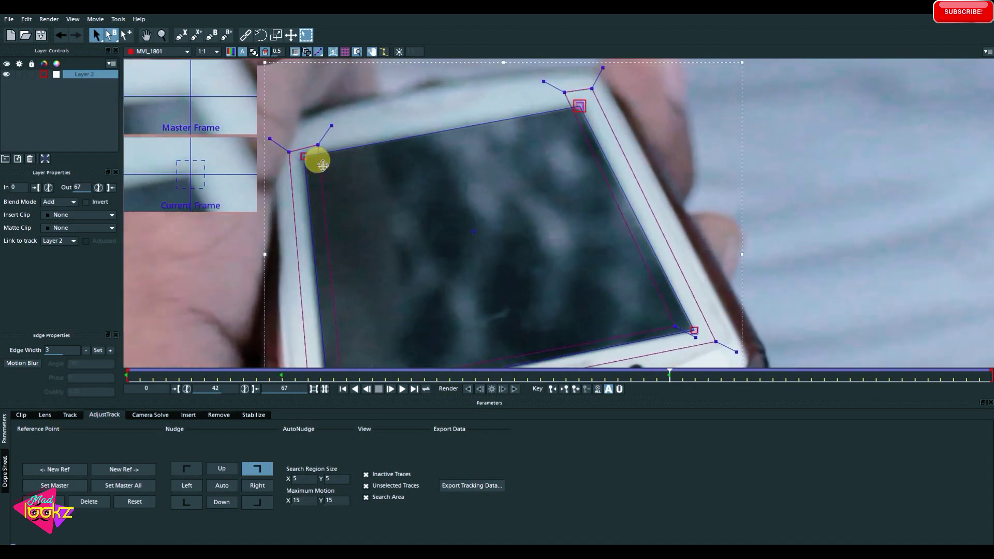
left_click(308, 162)
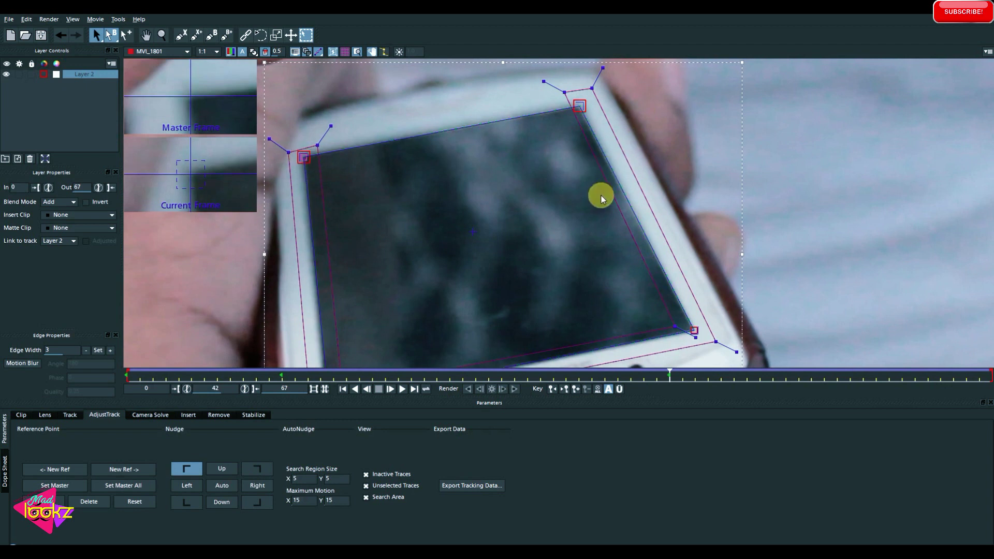
mouse_move(669, 376)
left_mouse_down()
mouse_move(880, 381)
mouse_move(171, 406)
left_mouse_up()
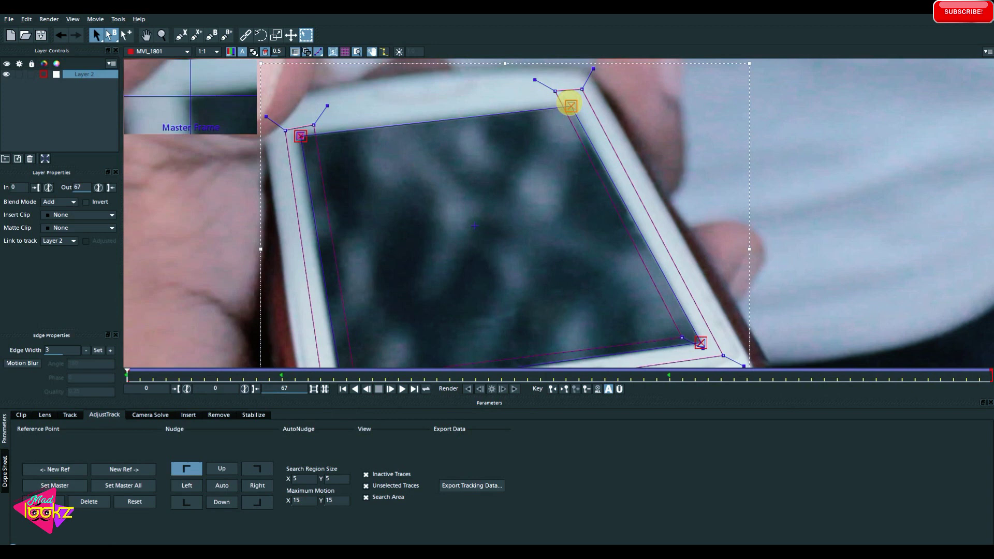
scroll(570, 105, "up", 1)
scroll(583, 100, "up", 1)
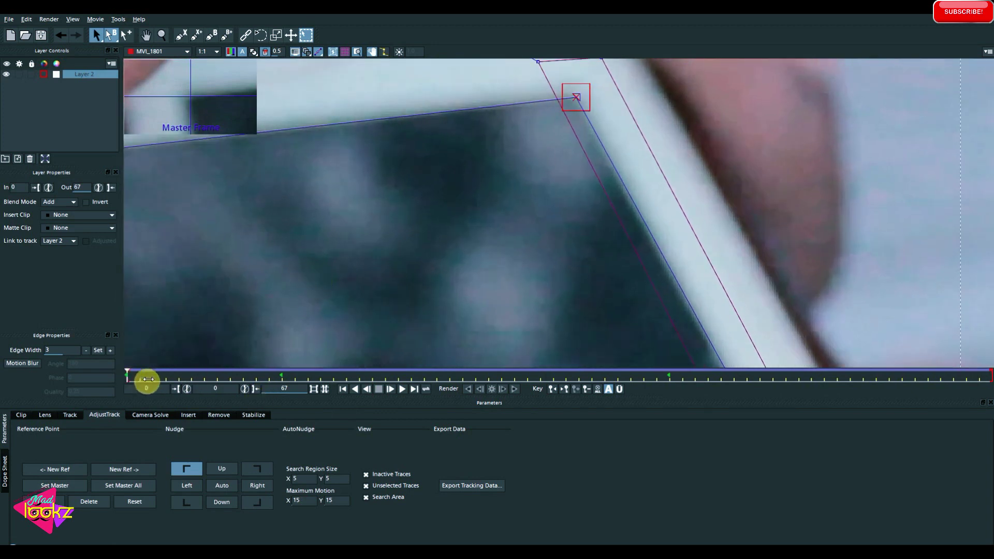
mouse_move(147, 380)
left_mouse_down()
mouse_move(328, 381)
mouse_move(279, 383)
left_mouse_up()
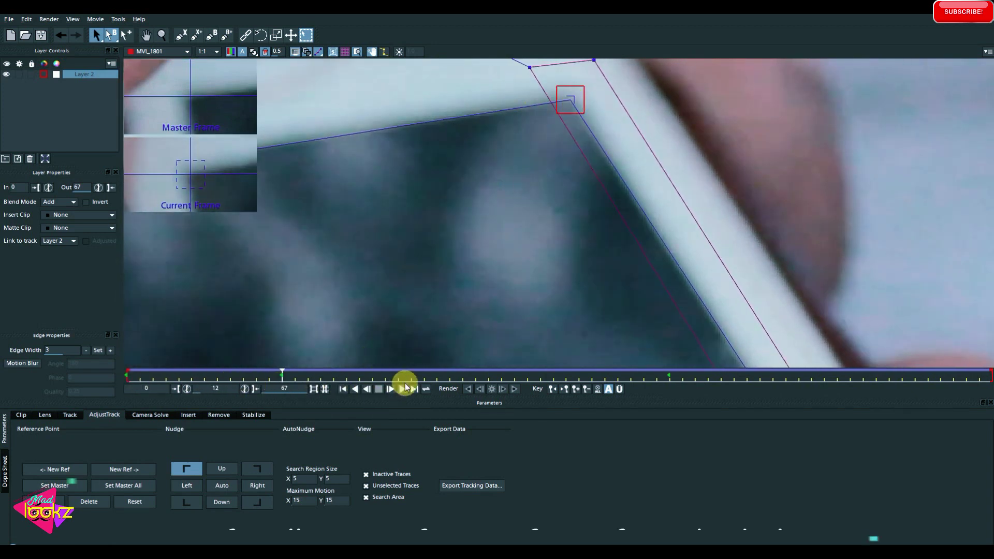
left_click(425, 379)
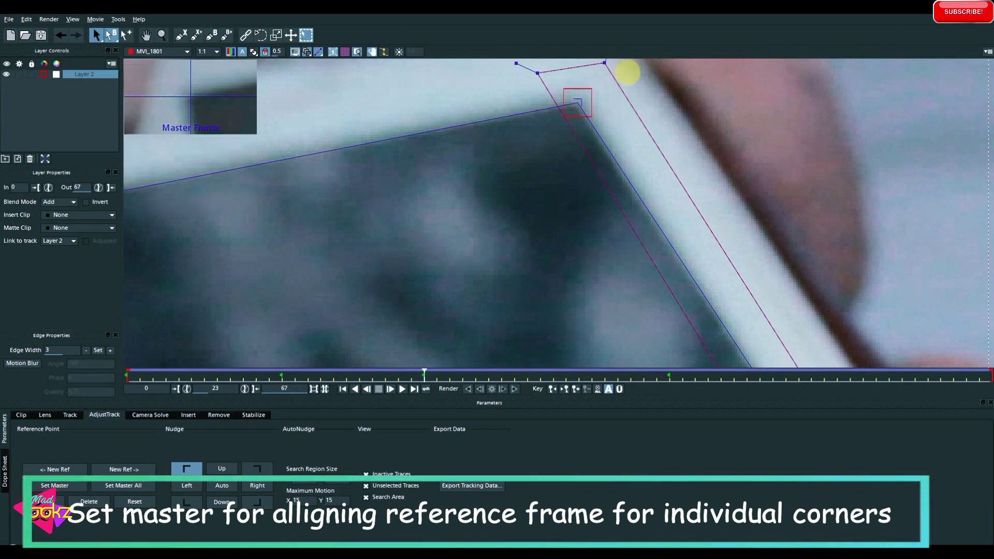
scroll(596, 133, "down", 1)
scroll(595, 133, "down", 1)
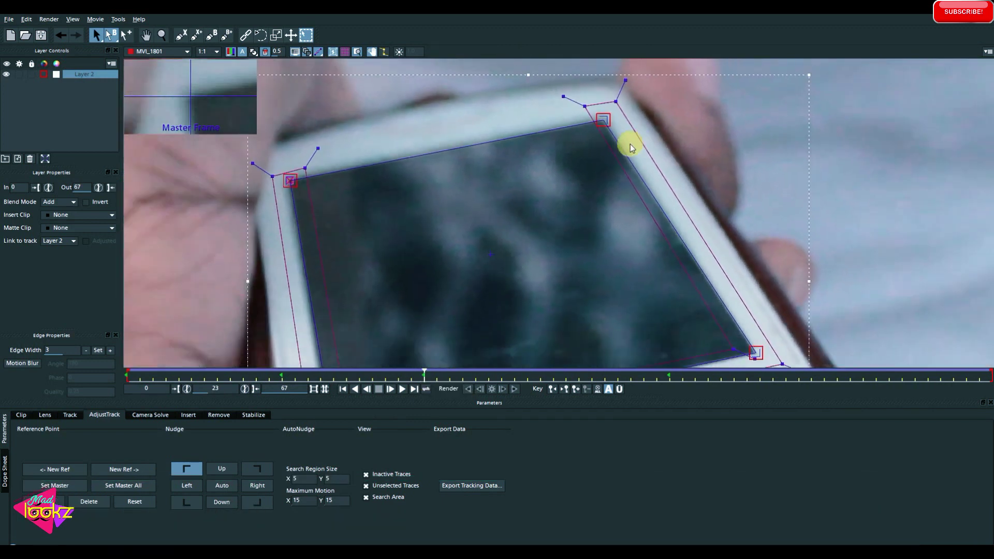
scroll(602, 132, "down", 1)
scroll(603, 132, "down", 1)
left_click(593, 100)
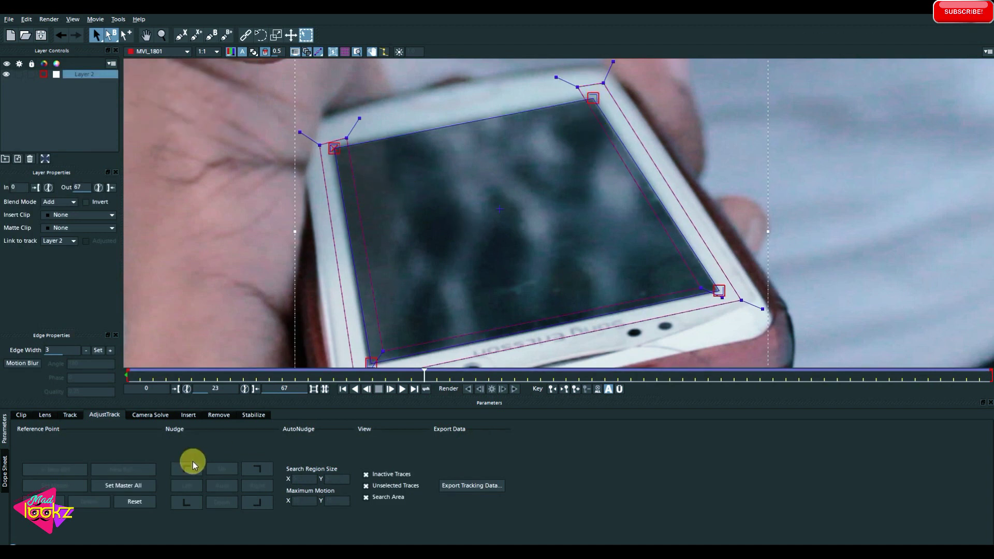
Make the top-right corner active and nudge it onto the phone screen's corner.
left_click(194, 465)
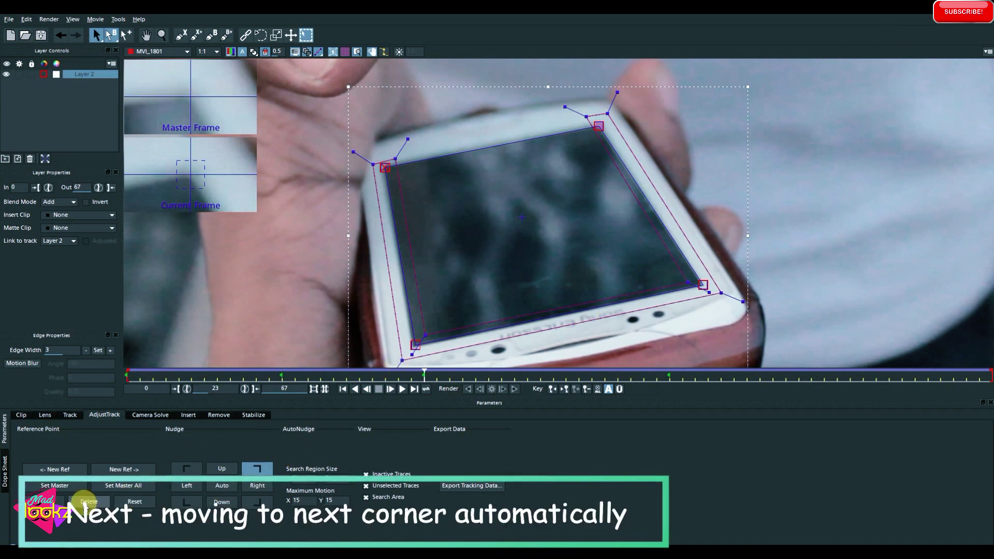
mouse_move(501, 377)
left_mouse_down()
mouse_move(311, 382)
mouse_move(486, 373)
mouse_move(437, 375)
left_mouse_up()
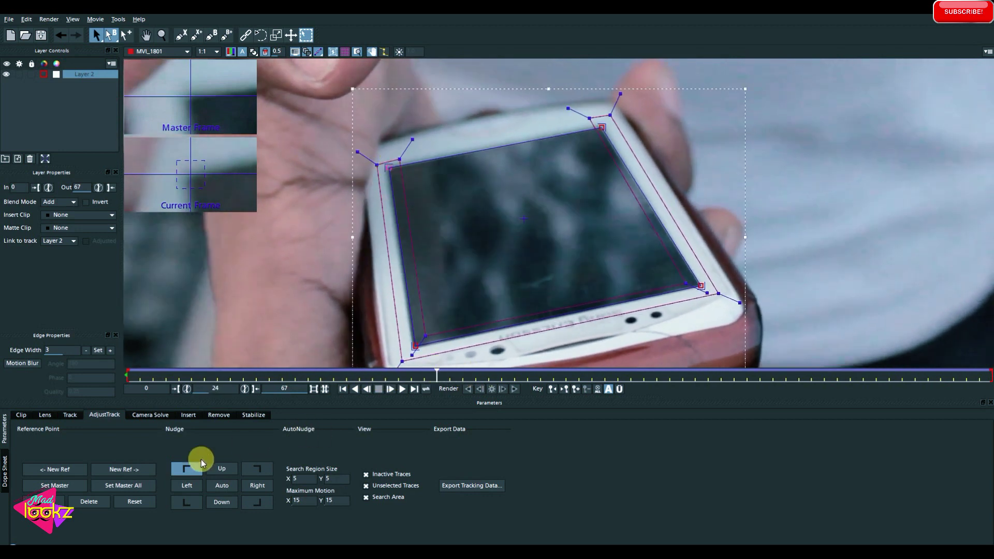
left_click(187, 504)
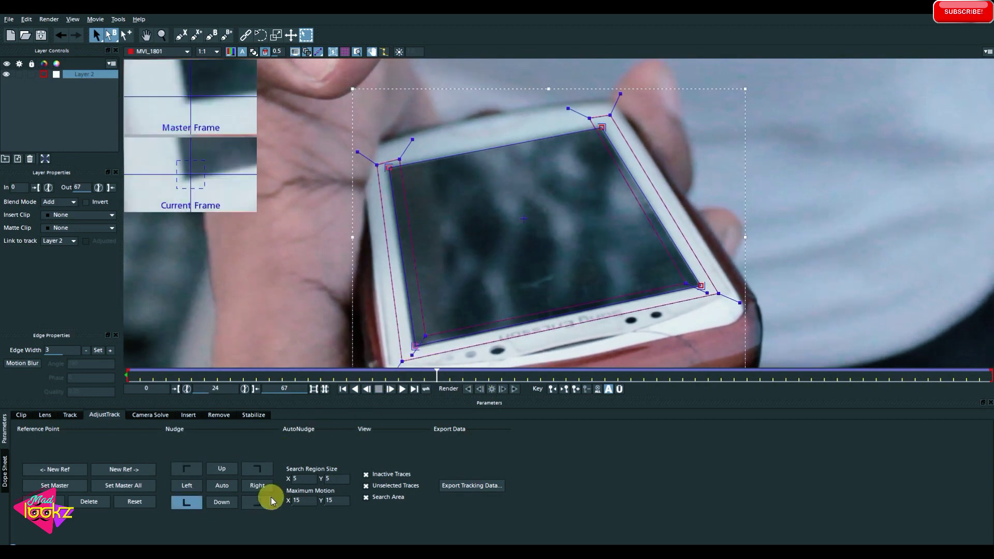
left_click(257, 468)
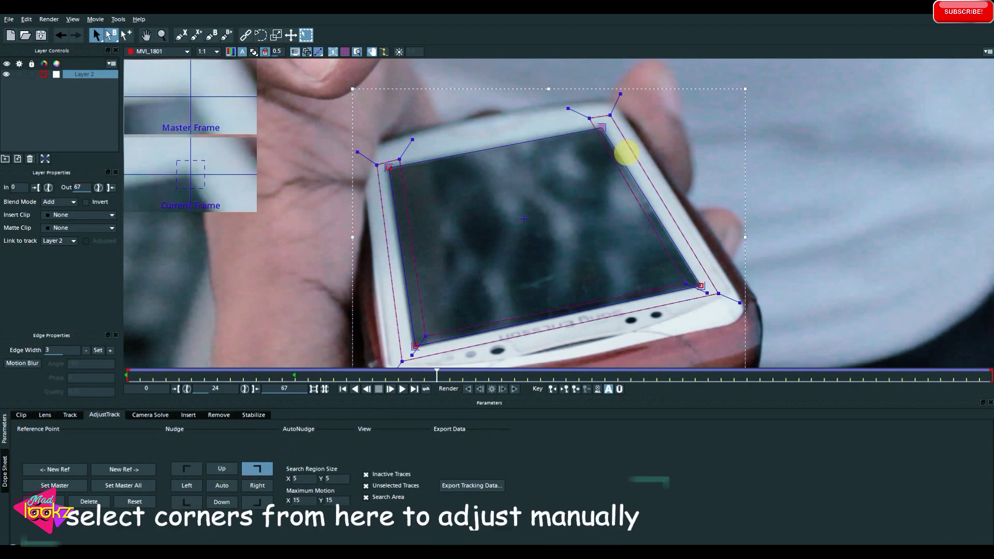
scroll(603, 142, "up", 2)
scroll(596, 124, "up", 3)
scroll(610, 125, "up", 2)
scroll(610, 126, "up", 1)
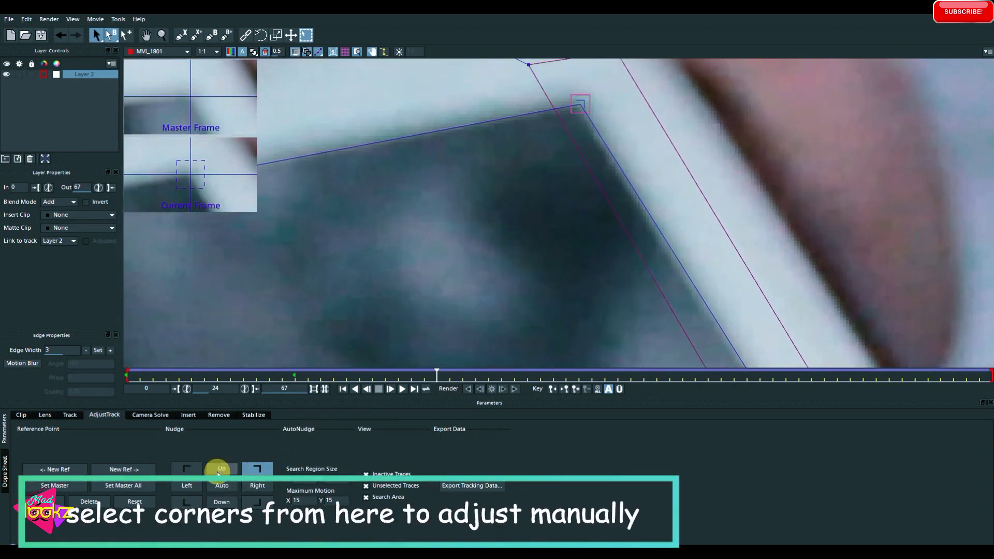
left_click(222, 468)
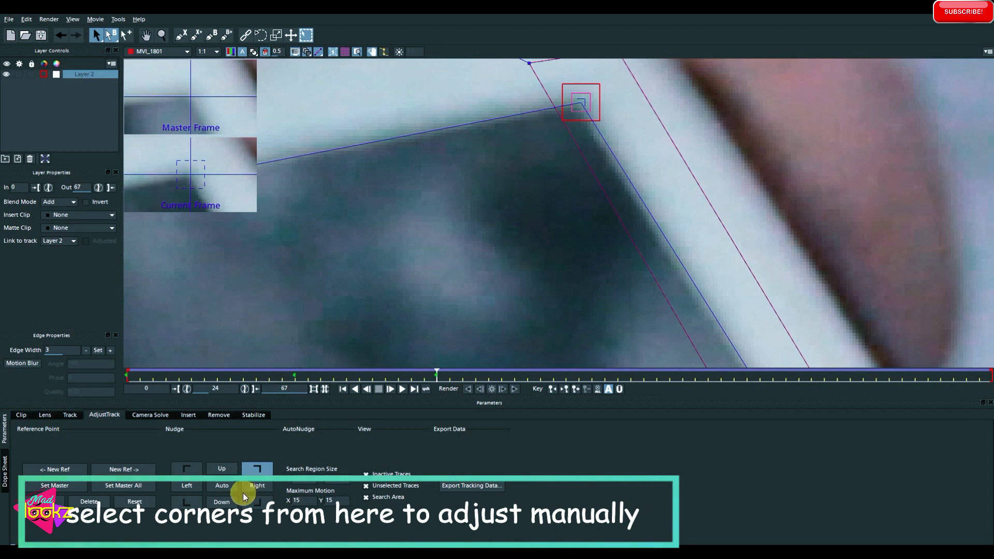
left_click(225, 485)
Auto-align the screen corners at frames 40 and 54.
left_click(644, 376)
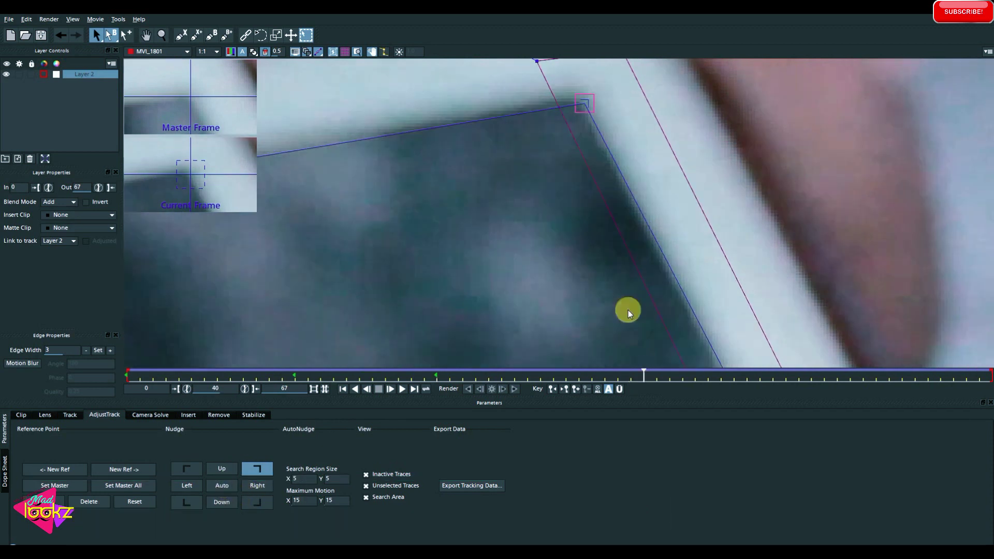
left_click(225, 481)
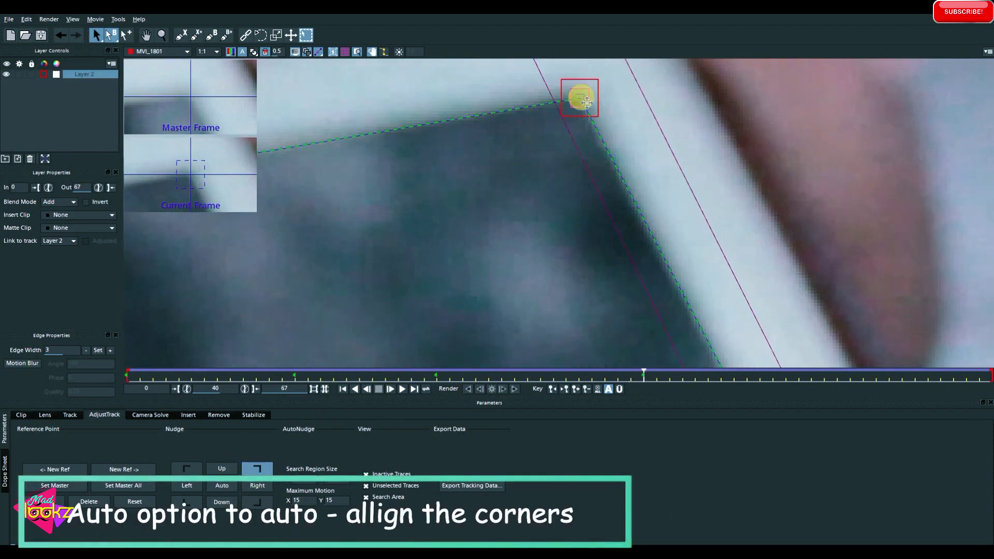
left_click(824, 375)
left_click(222, 485)
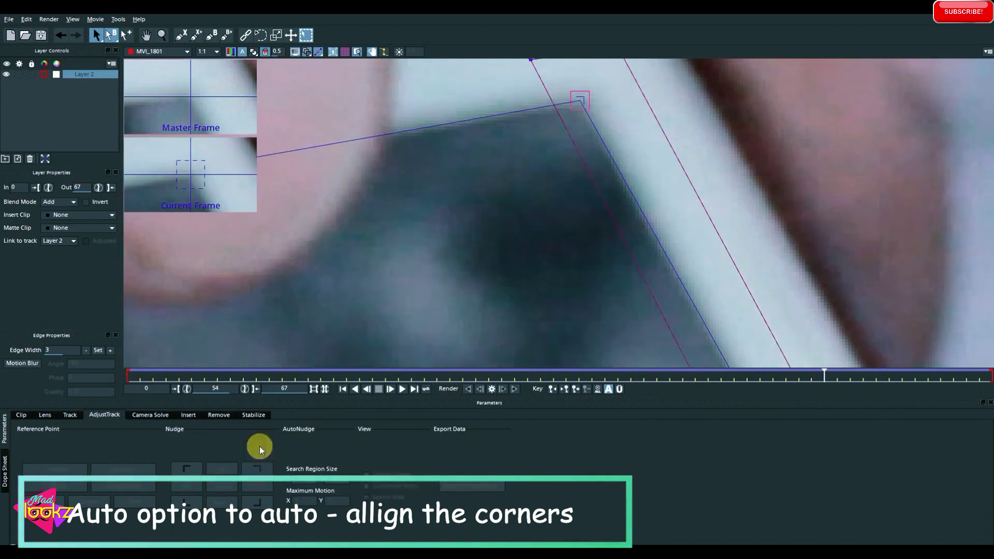
scroll(769, 306, "down", 2)
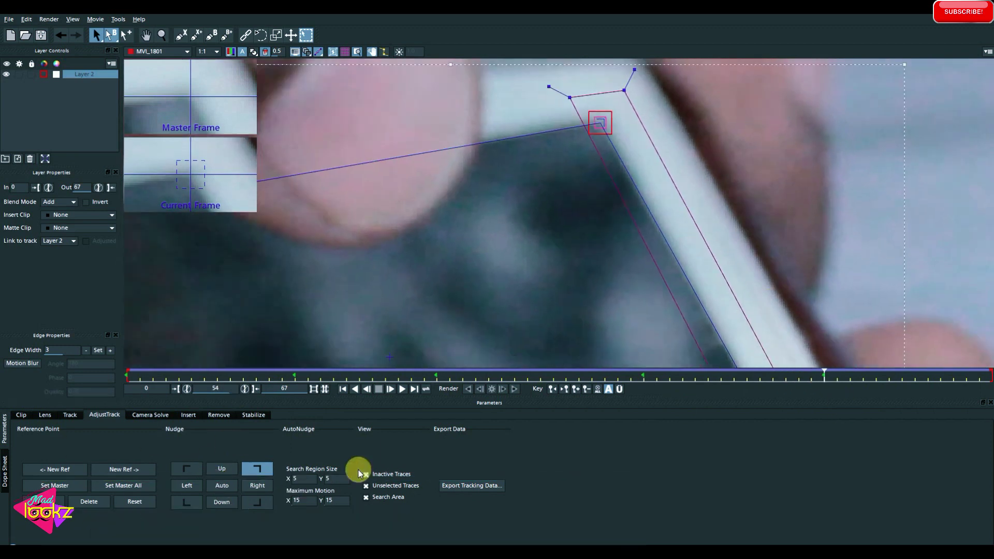
scroll(705, 127, "down", 2)
scroll(716, 183, "down", 3)
scroll(576, 282, "down", 1)
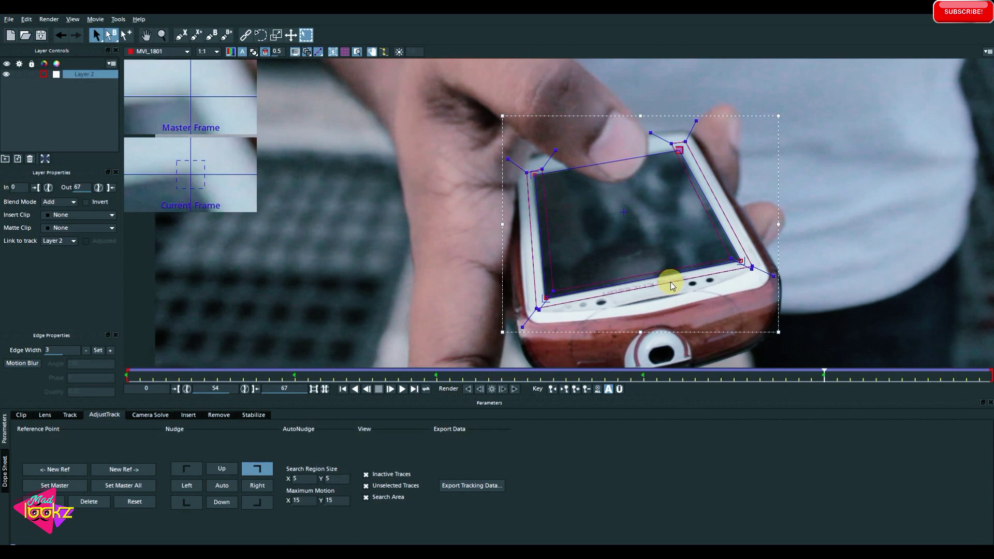
Copy the track to the clipboard as Nuke Corner Pin data, then return to frame 27.
left_click(773, 375)
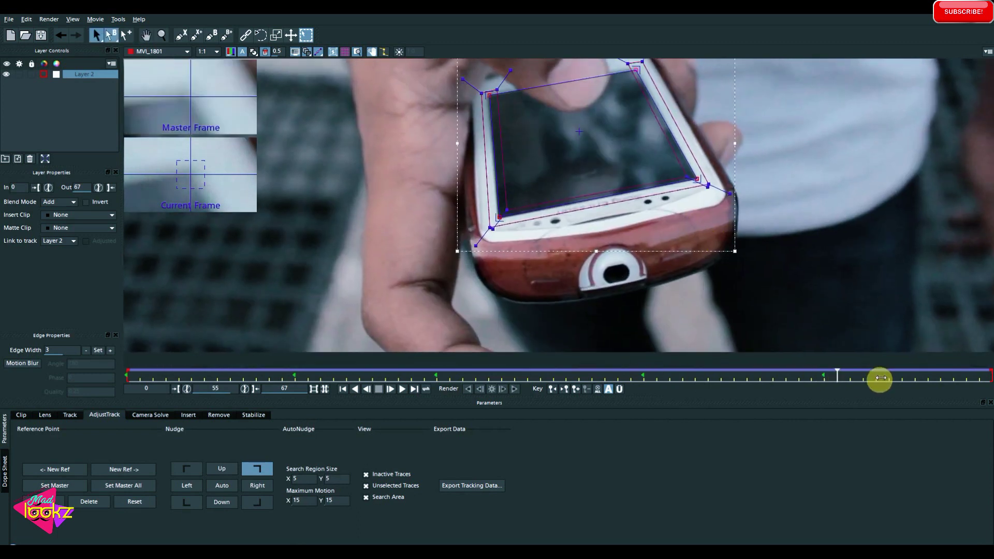
left_click(473, 486)
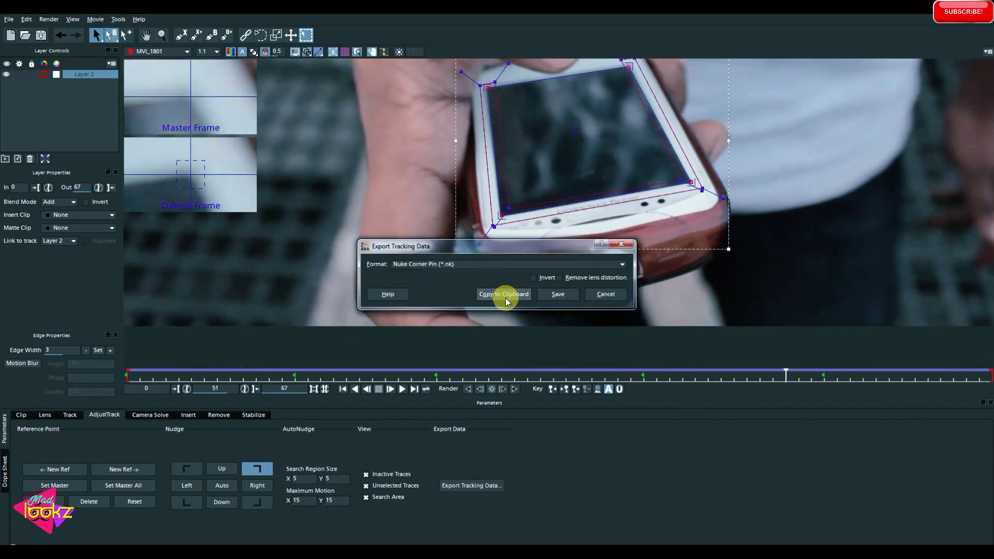
left_click(612, 294)
scroll(616, 278, "down", 2)
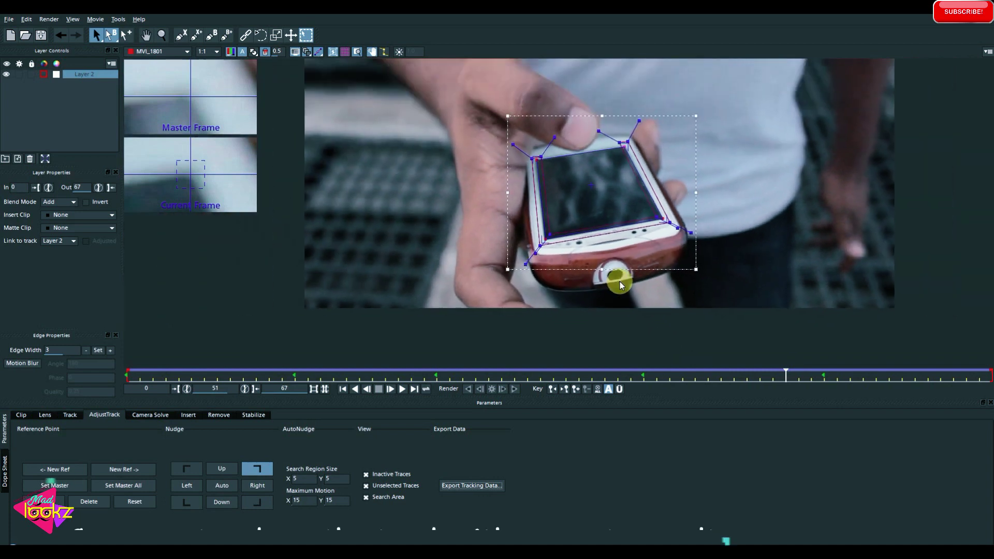
scroll(623, 275, "down", 1)
scroll(647, 271, "down", 1)
mouse_move(787, 377)
left_mouse_down()
mouse_move(455, 381)
mouse_move(476, 377)
left_mouse_up()
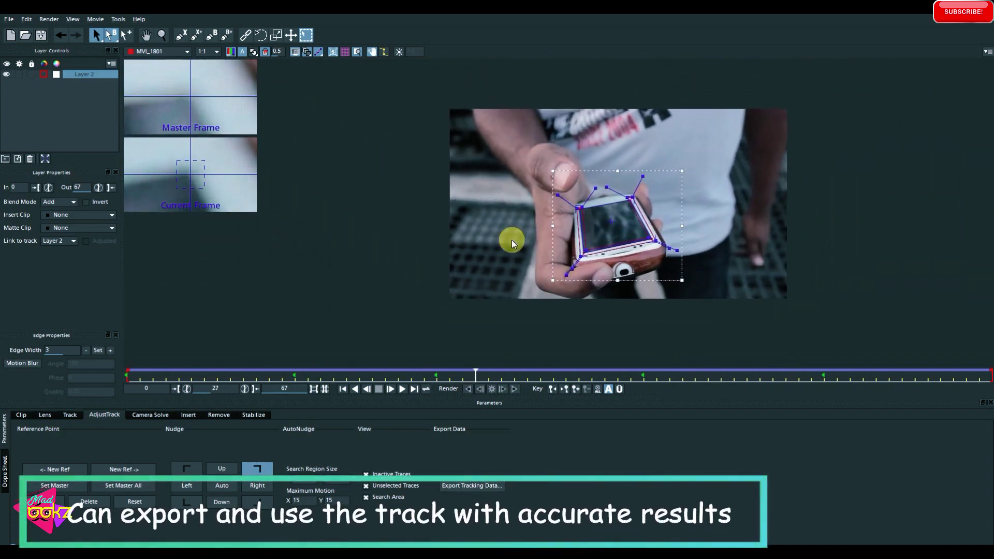
Insert the Logo clip onto the phone screen, play it back, and hide the tracking overlay.
left_click(345, 51)
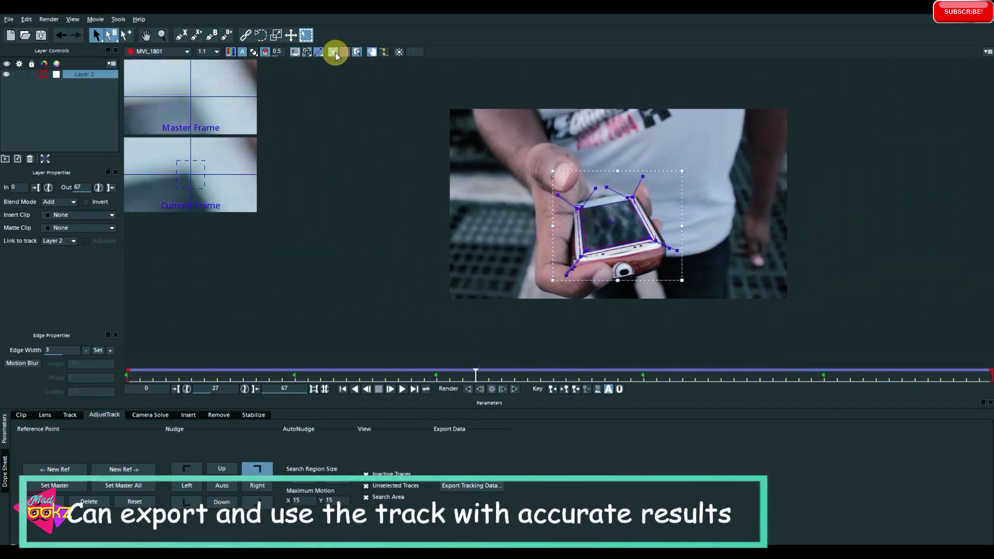
left_click(332, 51)
left_click(56, 220)
left_click(59, 244)
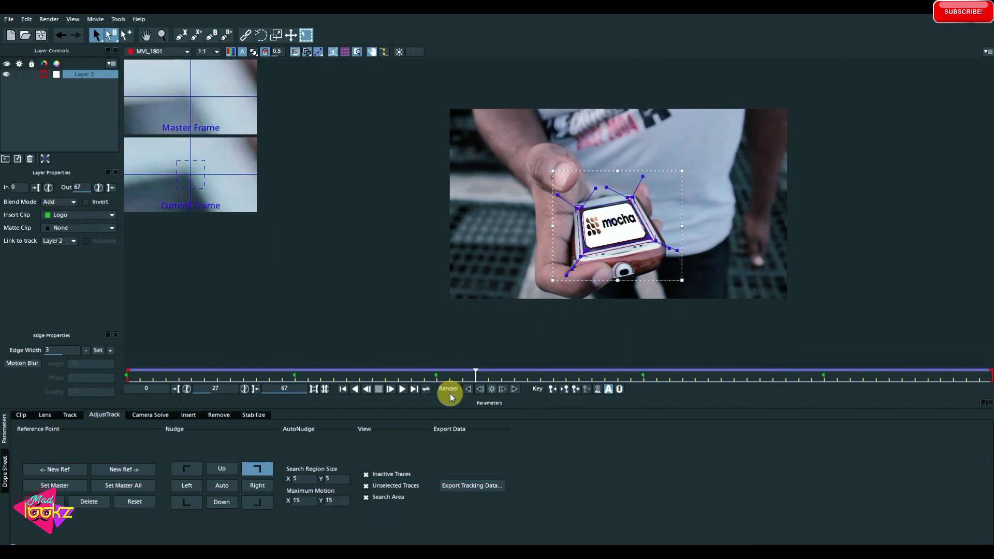
left_click(402, 389)
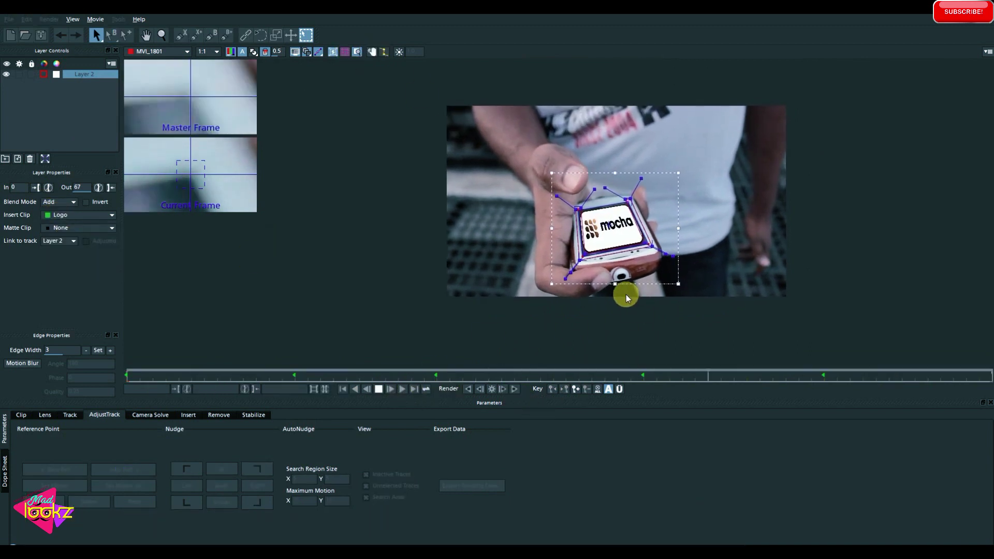
left_click(705, 244)
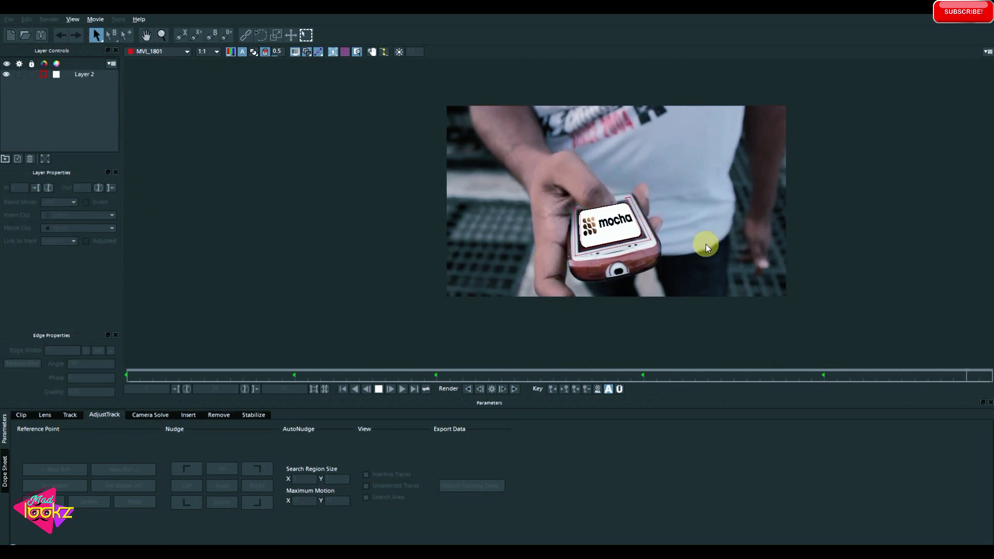